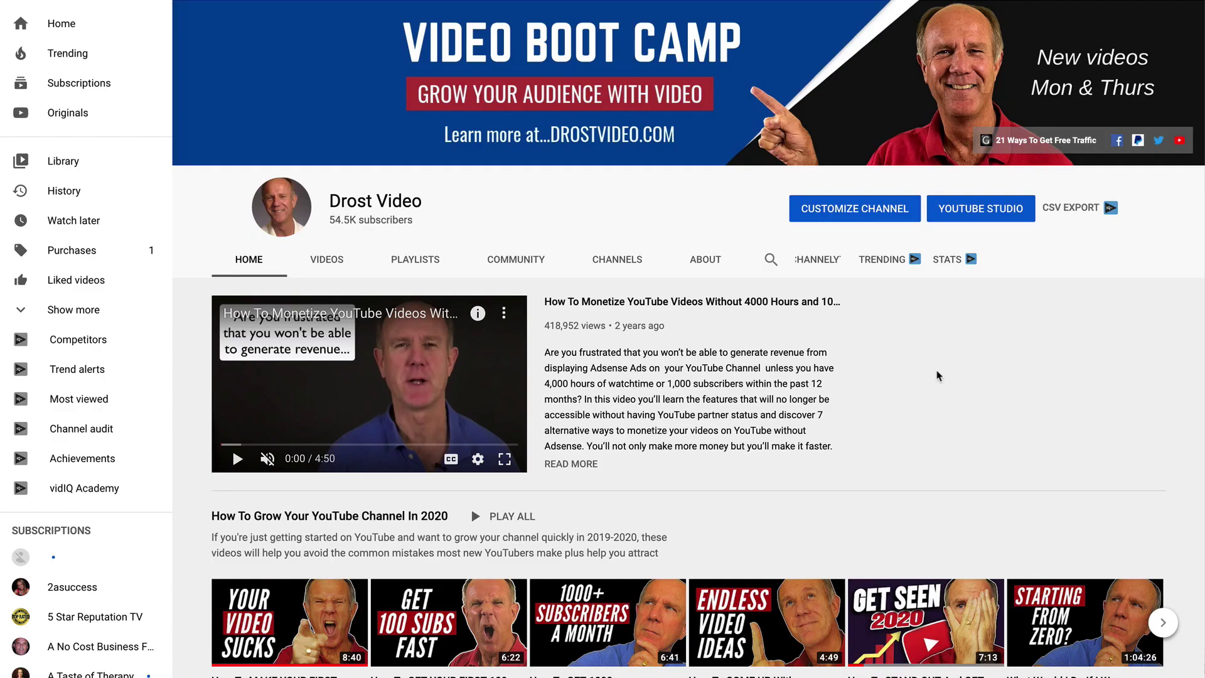
Select the newest video in Studio's Videos list, download it as MP4, and reveal it in Downloads
{"action": "left_click", "coordinate": [960, 215]}
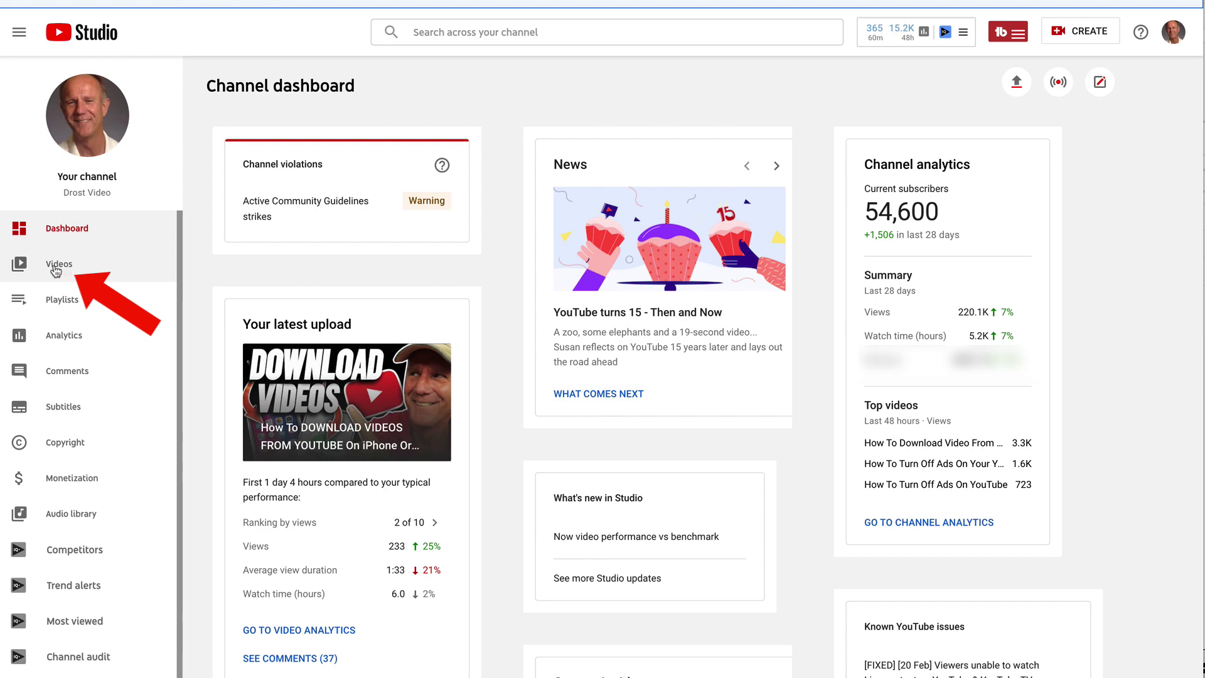
{"action": "left_click", "coordinate": [56, 268]}
{"action": "mouse_move", "coordinate": [211, 281]}
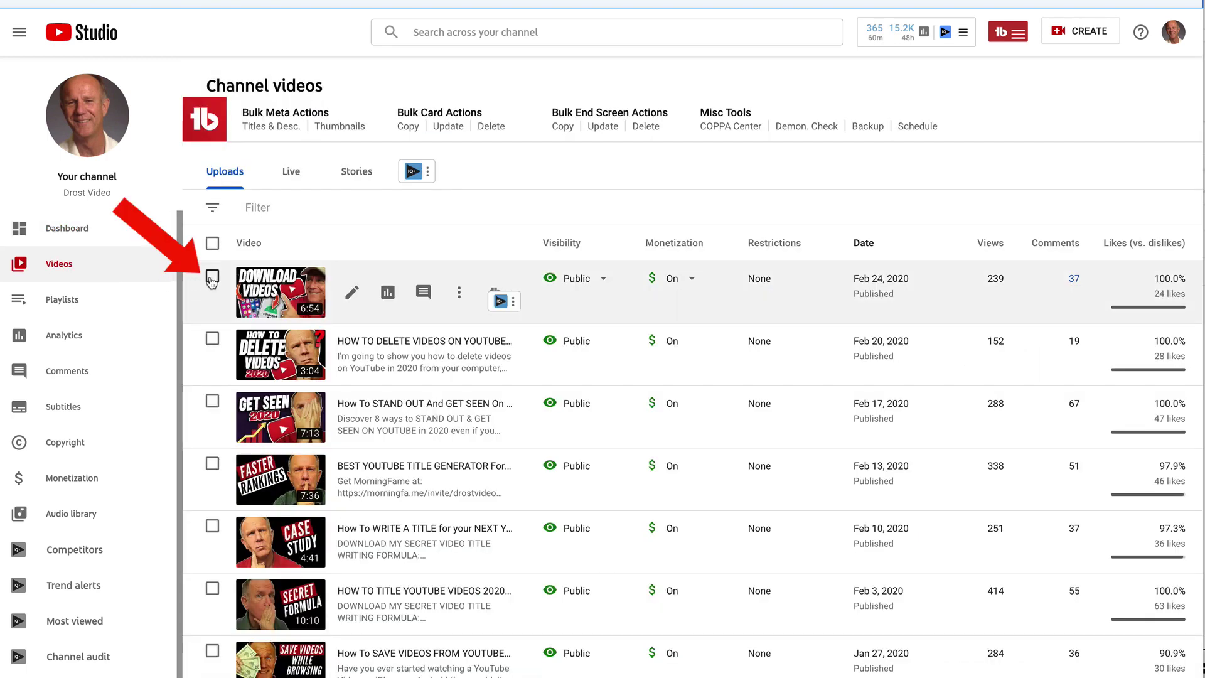
{"action": "left_click", "coordinate": [212, 279]}
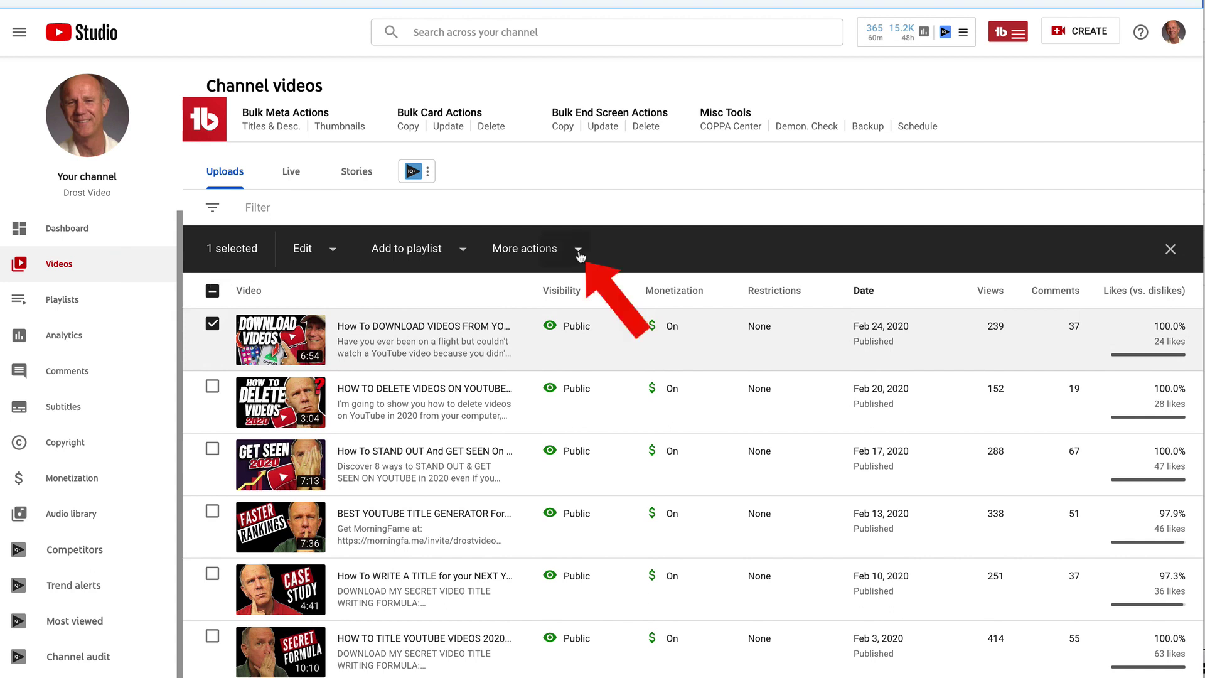
{"action": "left_click", "coordinate": [579, 253]}
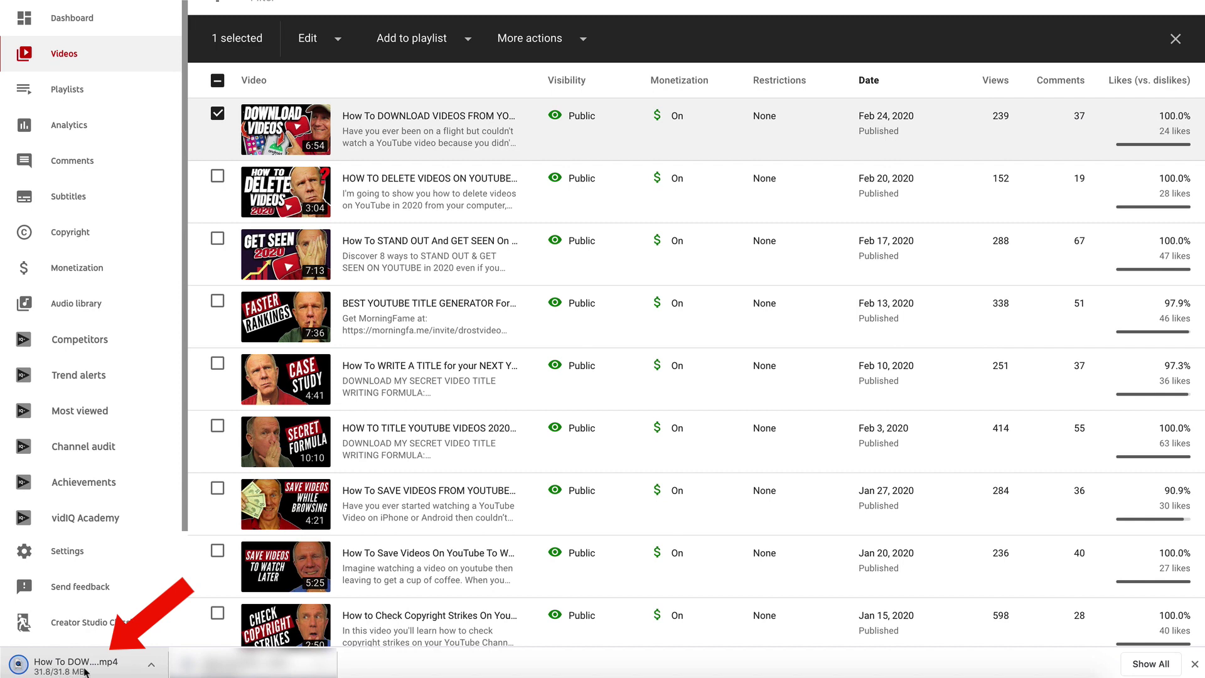
{"action": "left_click", "coordinate": [150, 666]}
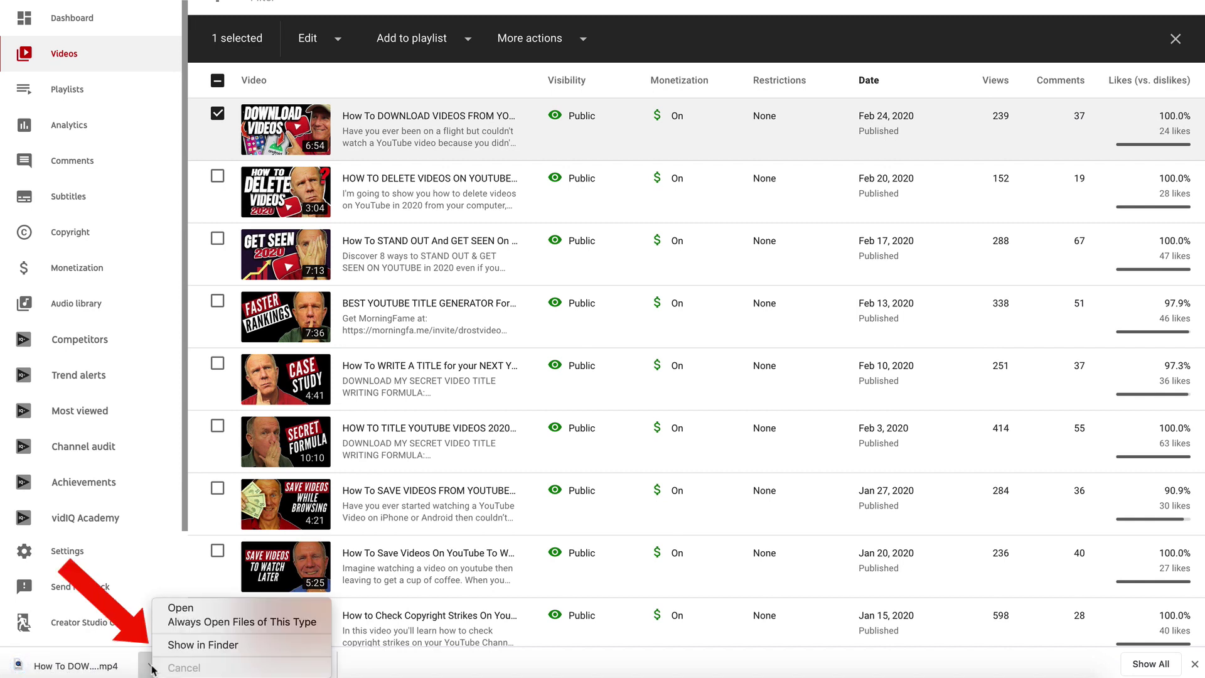
{"action": "left_click", "coordinate": [192, 645]}
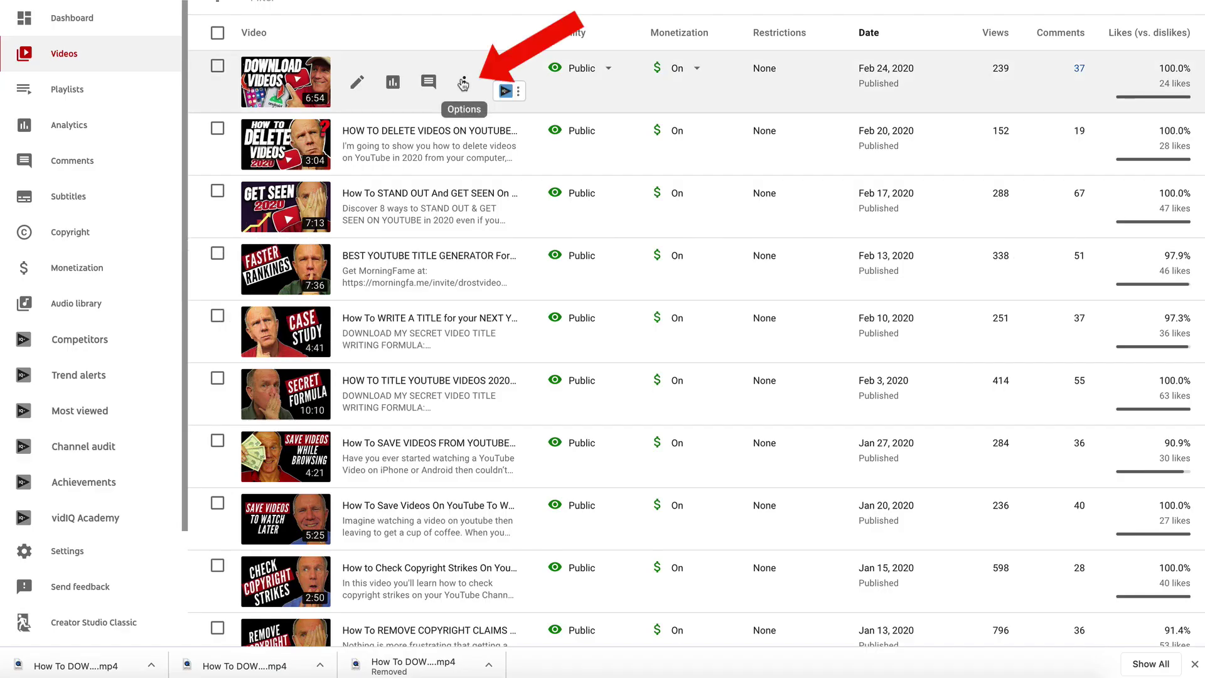
Find download unavailable for all 30 selected videos, then open the newest upload's Options menu with Download
{"action": "left_click", "coordinate": [465, 86]}
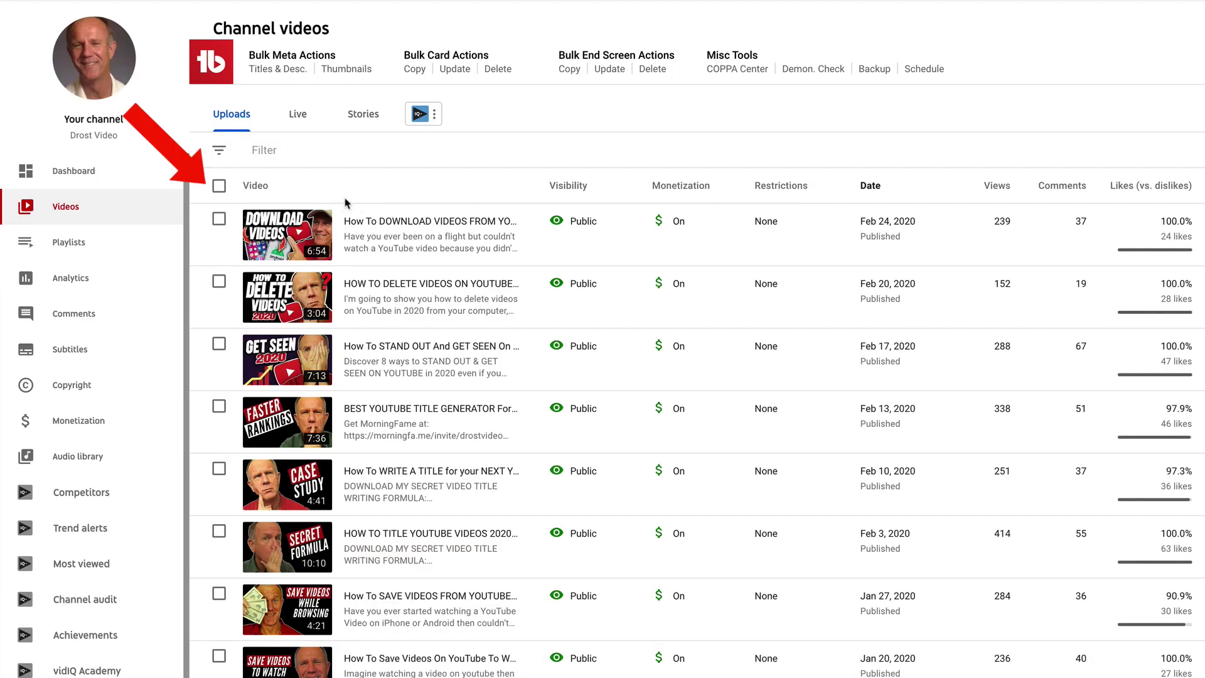
{"action": "left_click", "coordinate": [220, 186]}
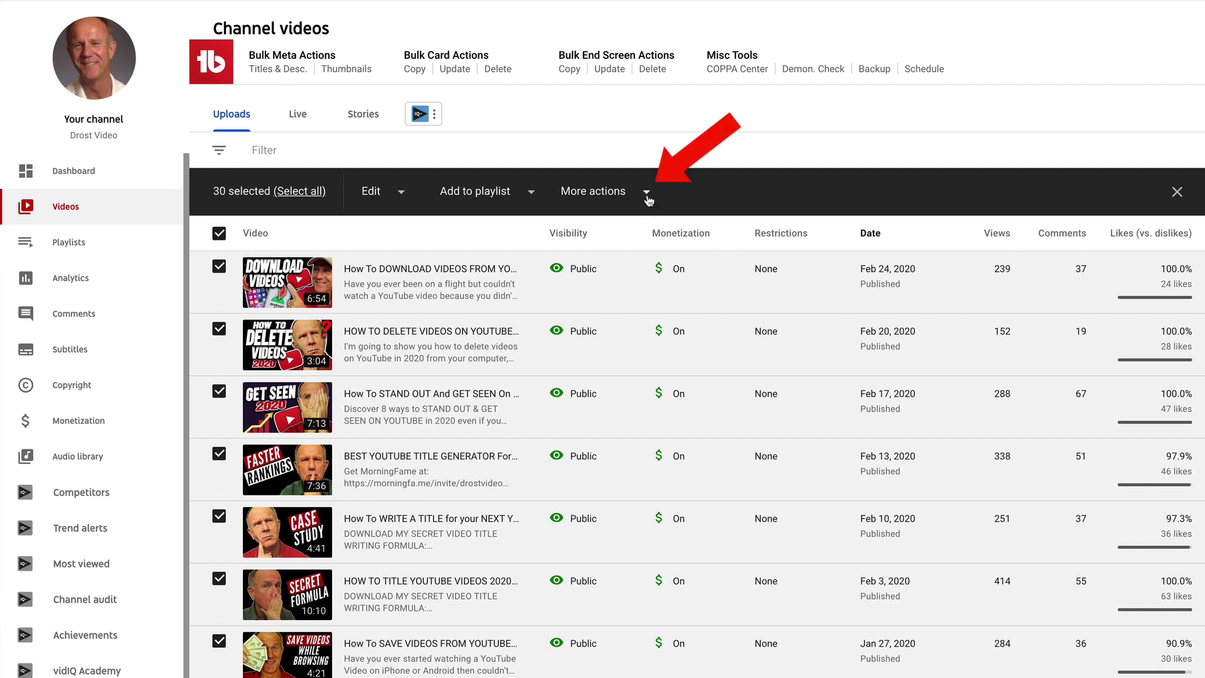
{"action": "left_click", "coordinate": [648, 195]}
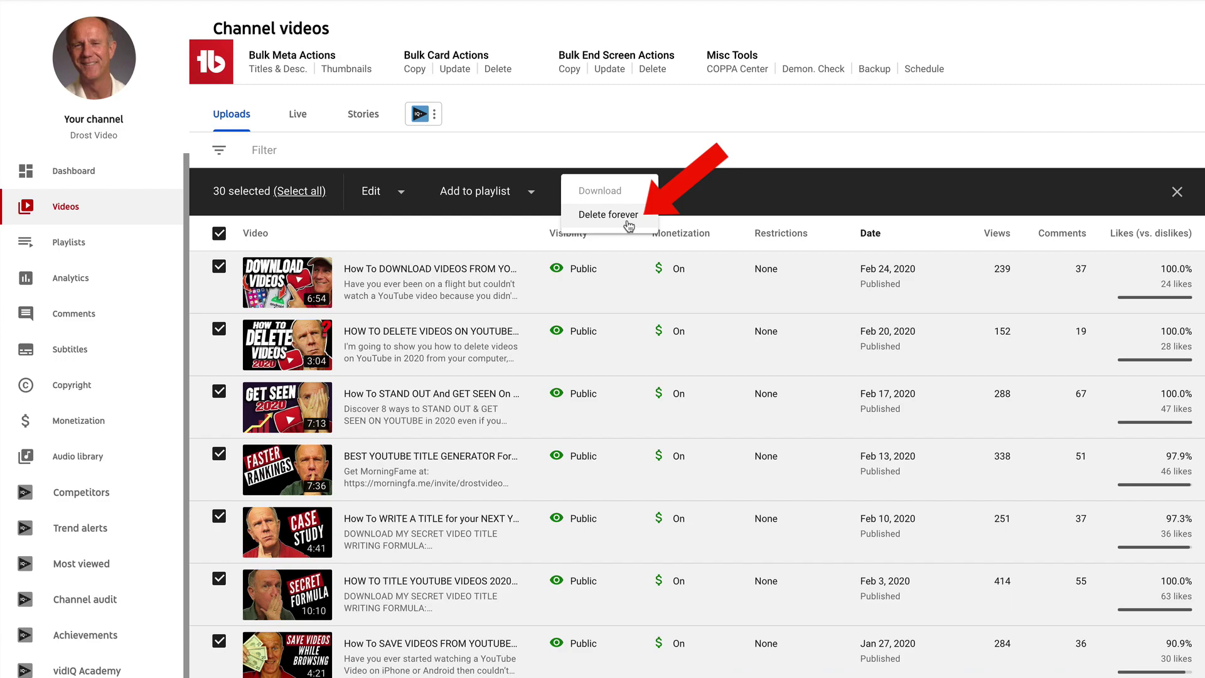
{"action": "left_click", "coordinate": [219, 234]}
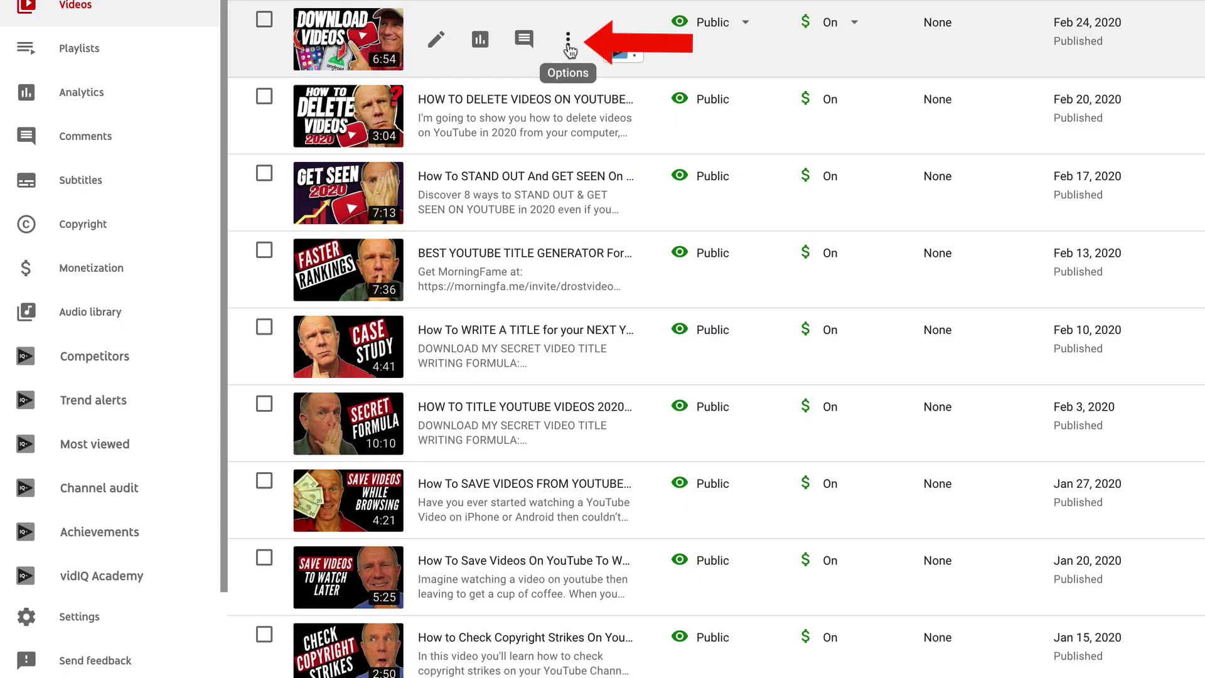
{"action": "left_click", "coordinate": [569, 43]}
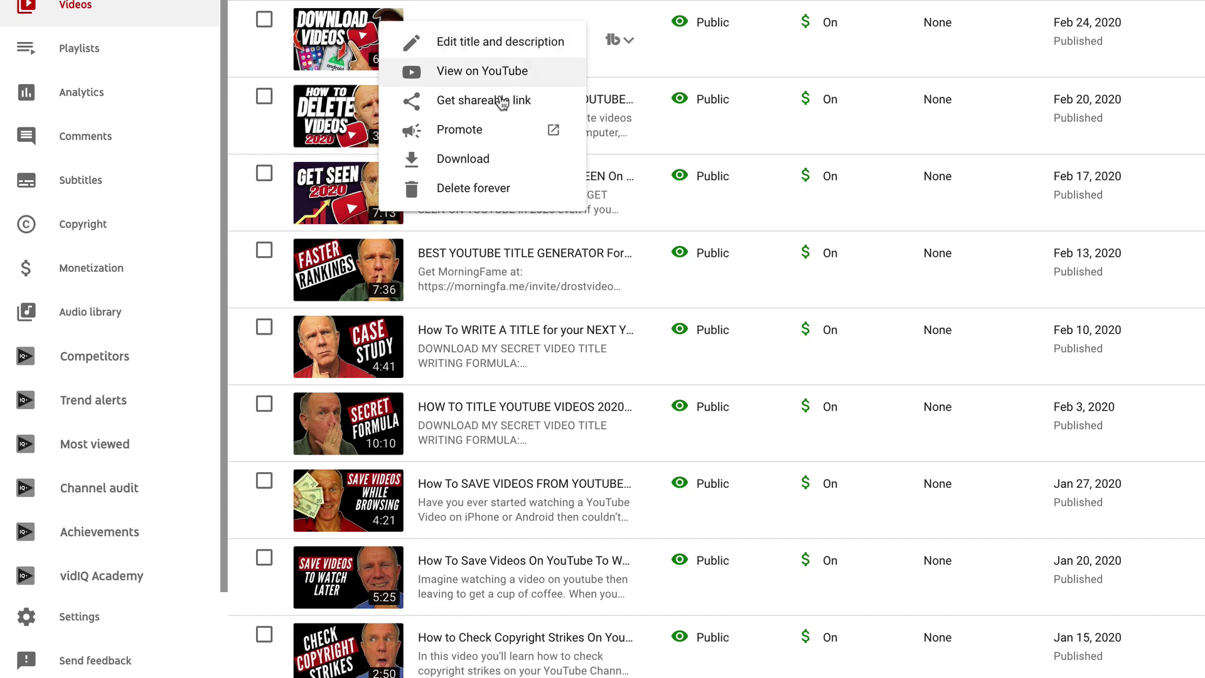